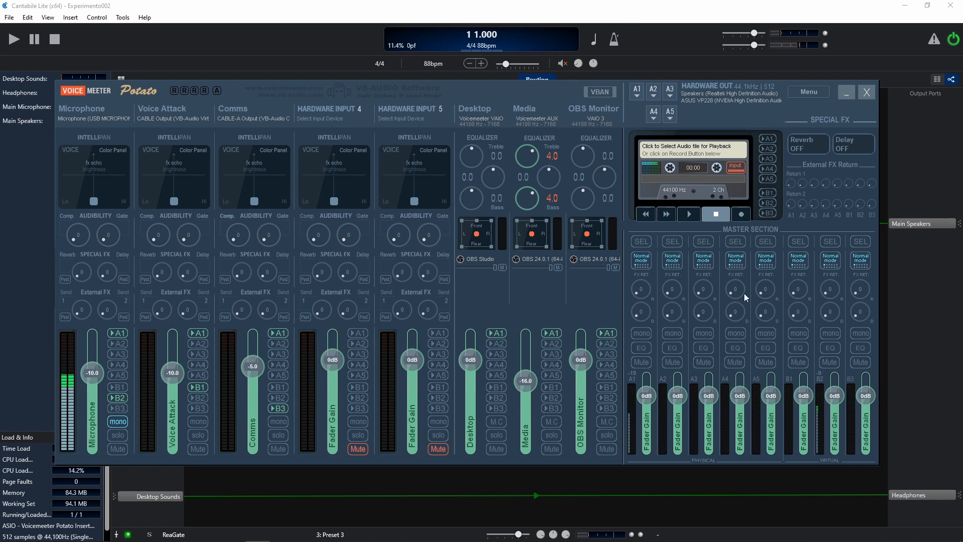
Review the Patch Insert channels in Voicemeeter's system settings, close the settings, and minimize Voicemeeter to return to Cantabile
click(813, 92)
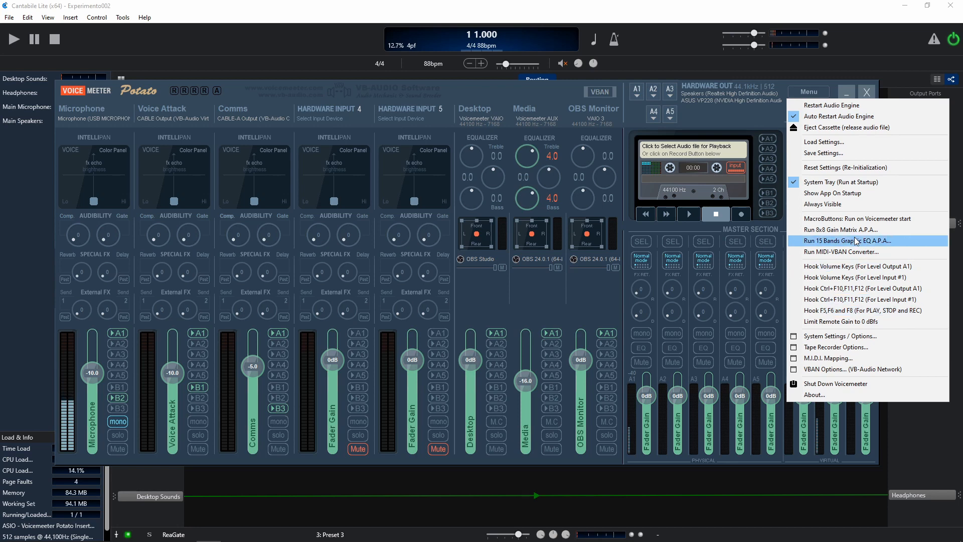
click(847, 341)
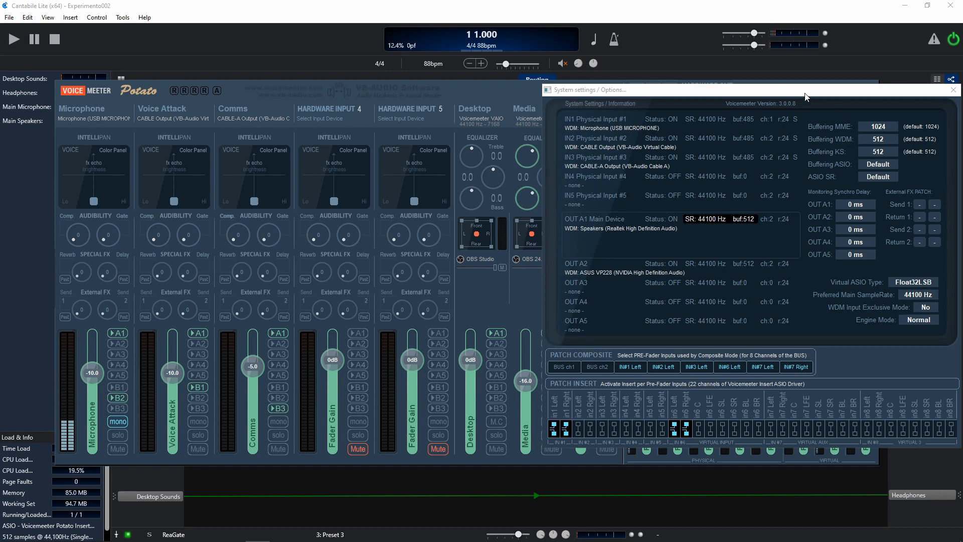
drag(811, 93, 778, 93)
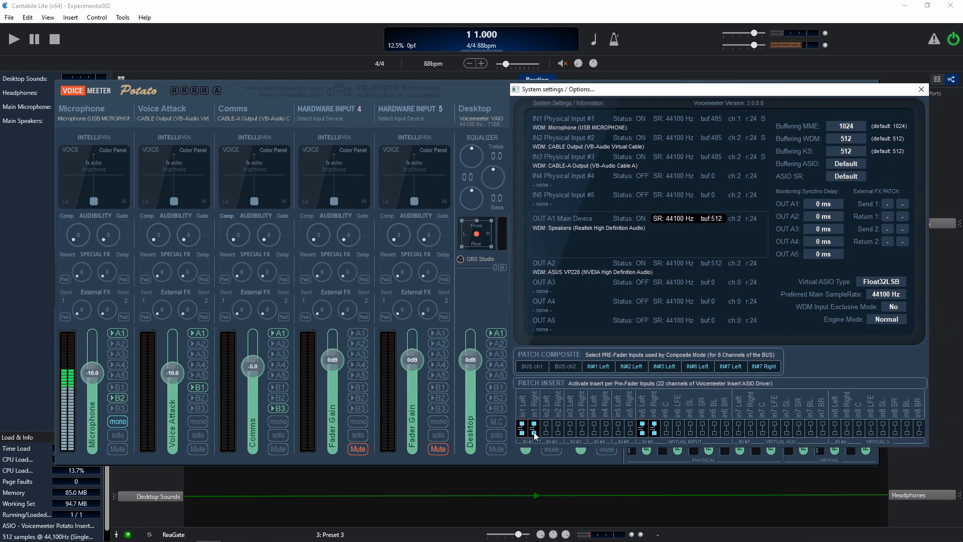
click(922, 90)
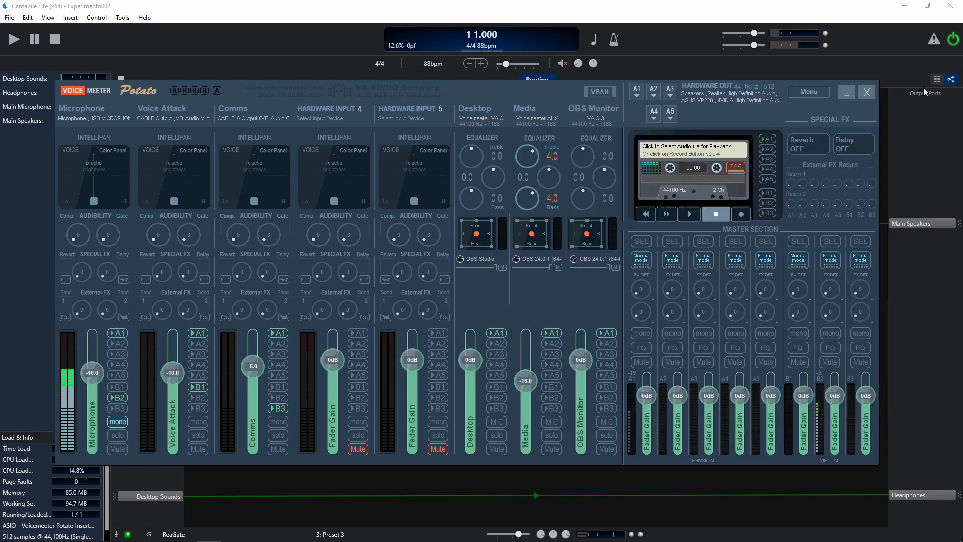
click(848, 92)
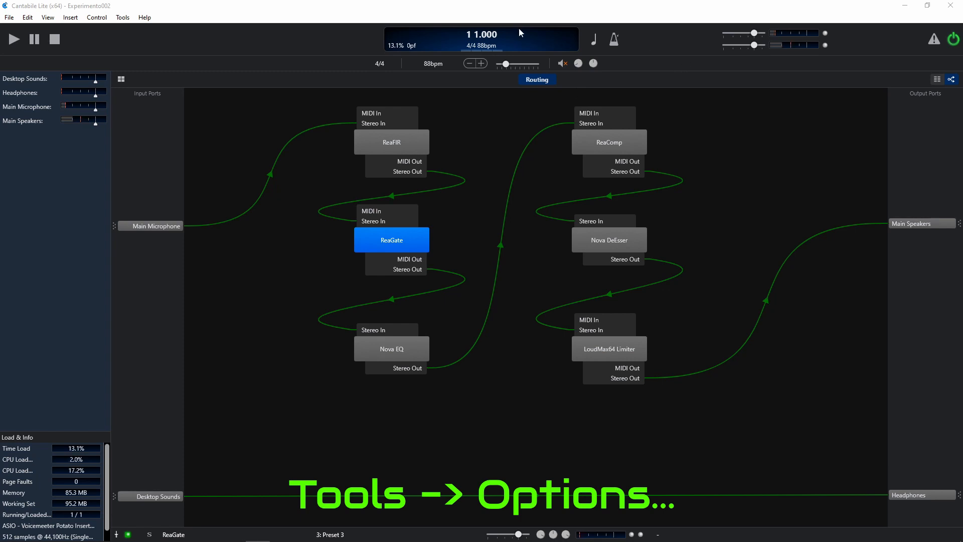
Review Cantabile's Audio Engine, Audio Ports and Plugin Options settings, and leave the options without applying changes
click(124, 19)
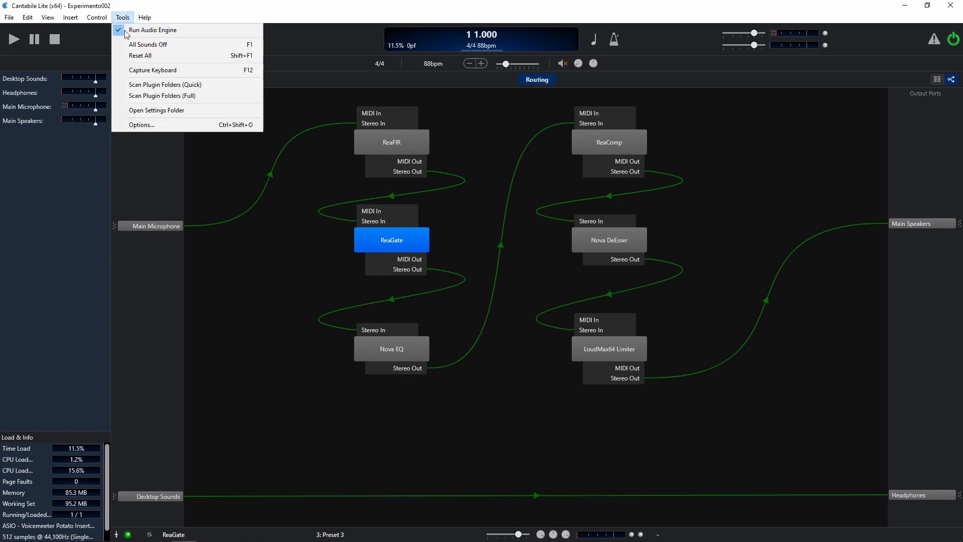
click(159, 123)
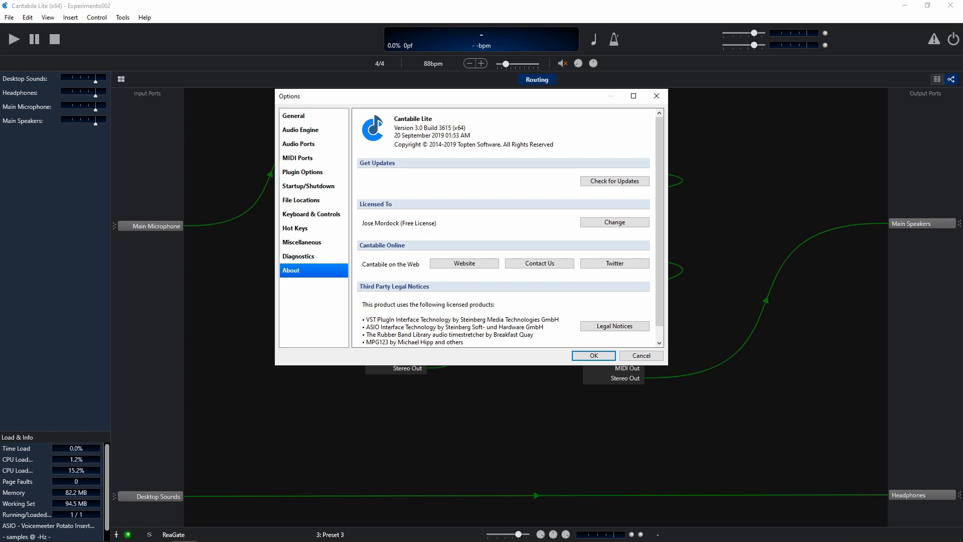
key(alt+Tab)
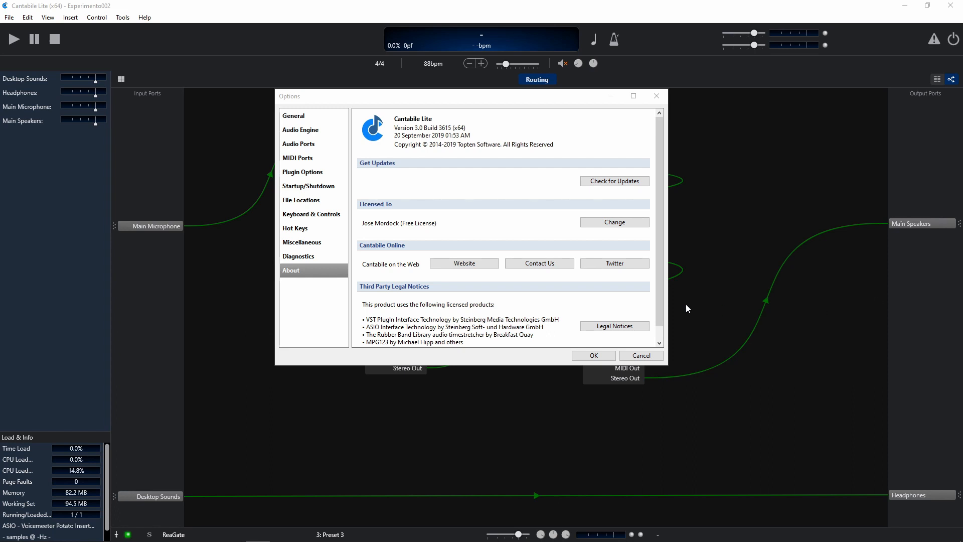
click(303, 130)
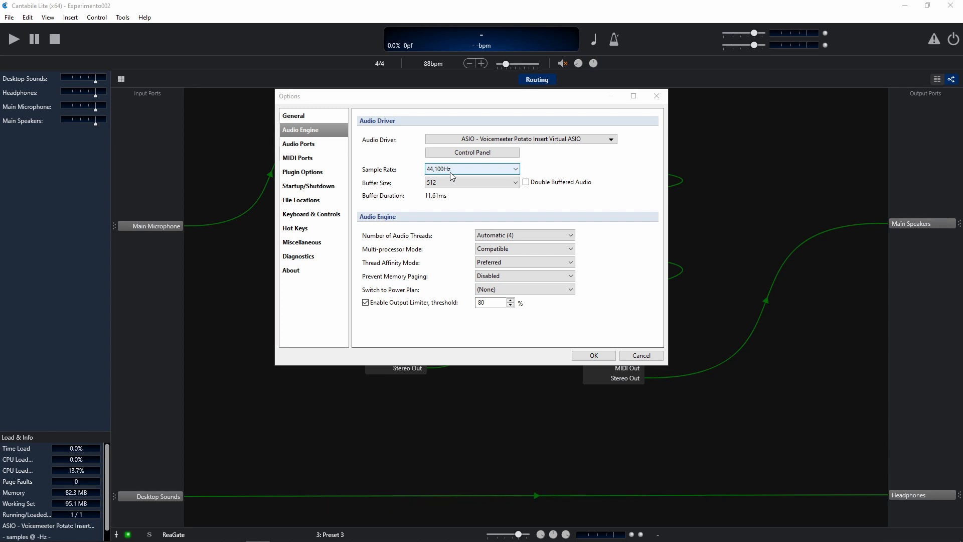
click(300, 145)
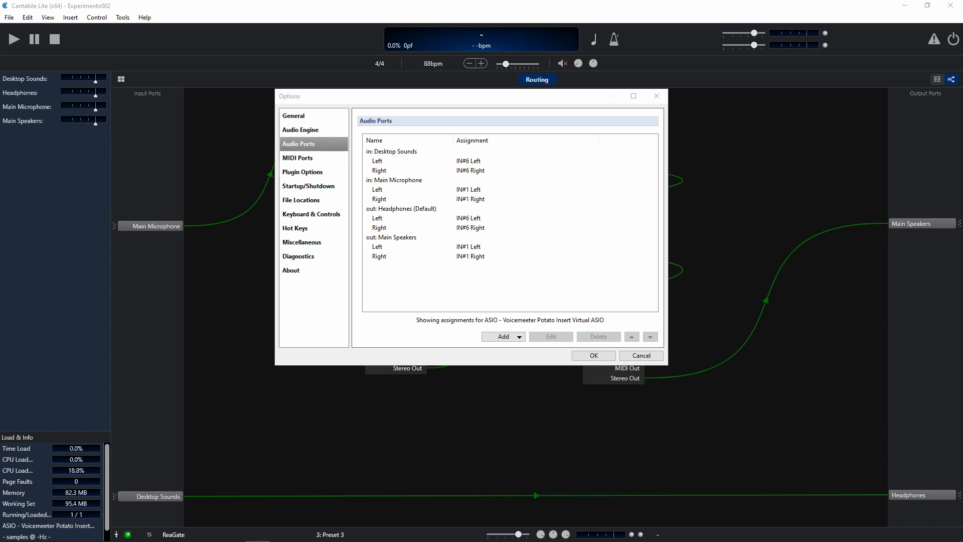
click(308, 172)
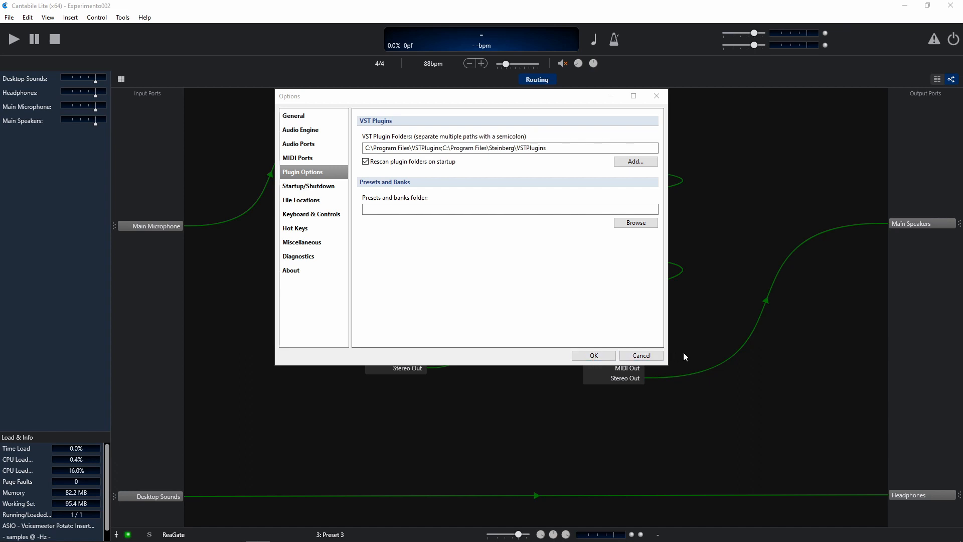
click(642, 356)
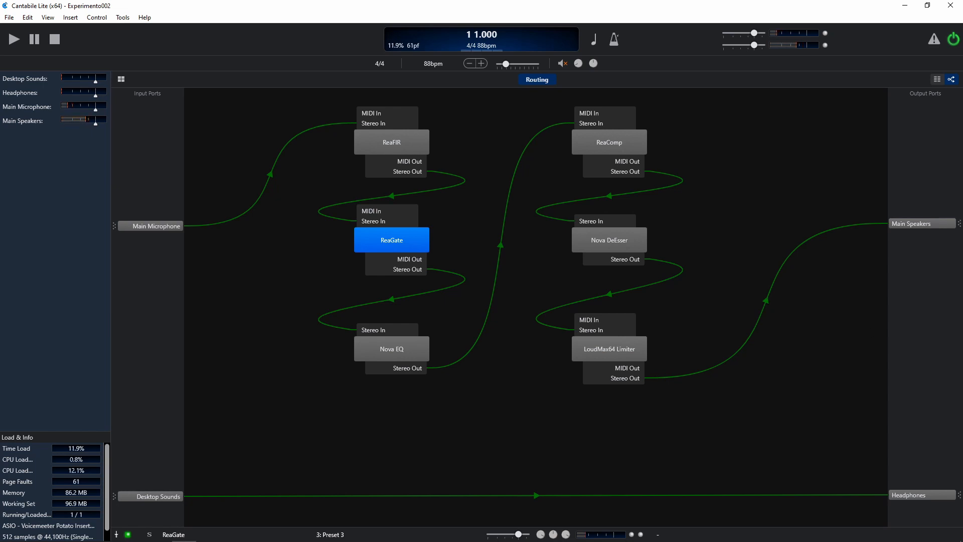
Browse the list of insertable plugins, check the details of LoudMax64, and leave without inserting anything
mouse_move(309, 447)
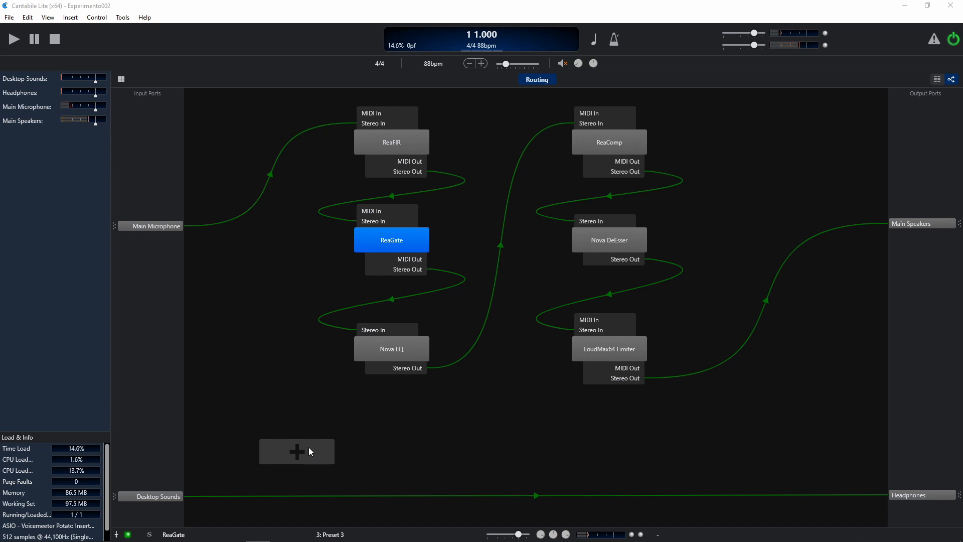
click(305, 450)
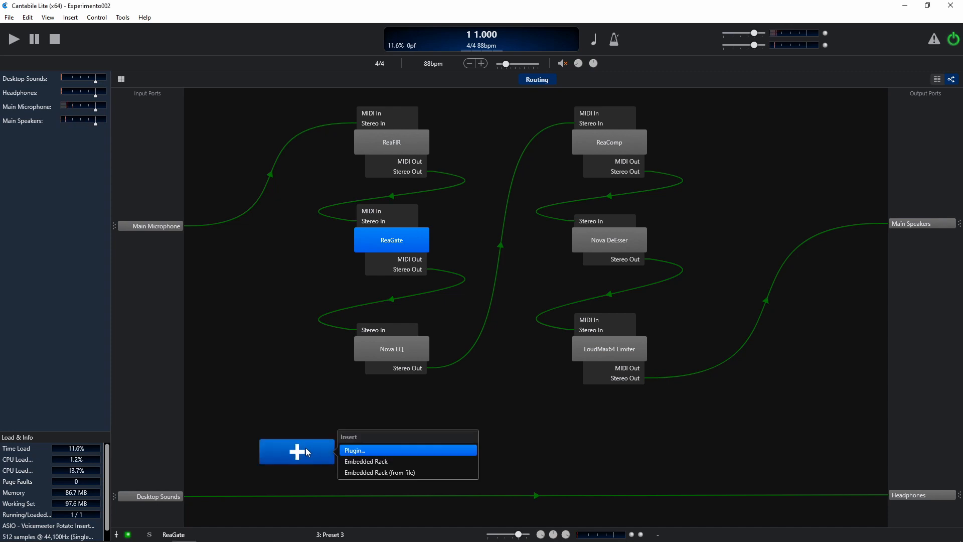
click(371, 450)
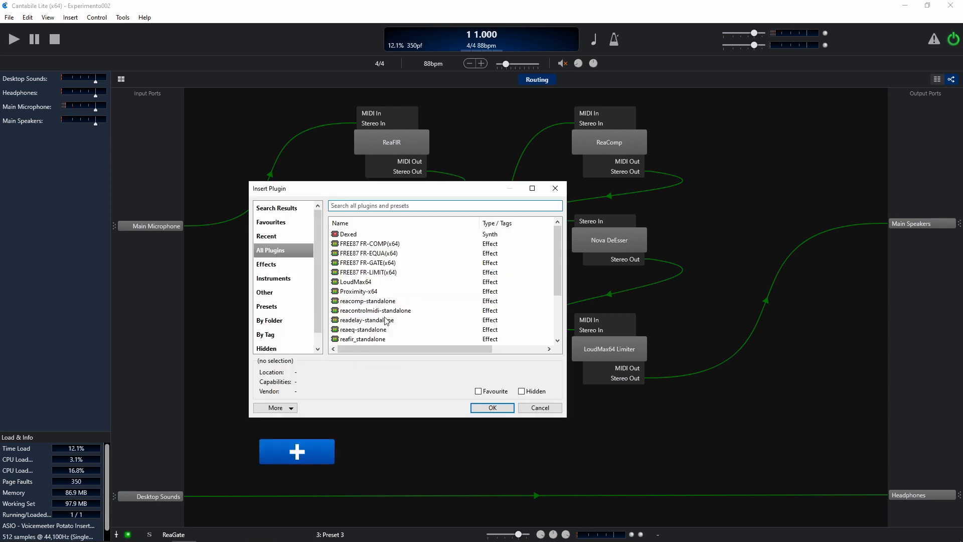
click(542, 408)
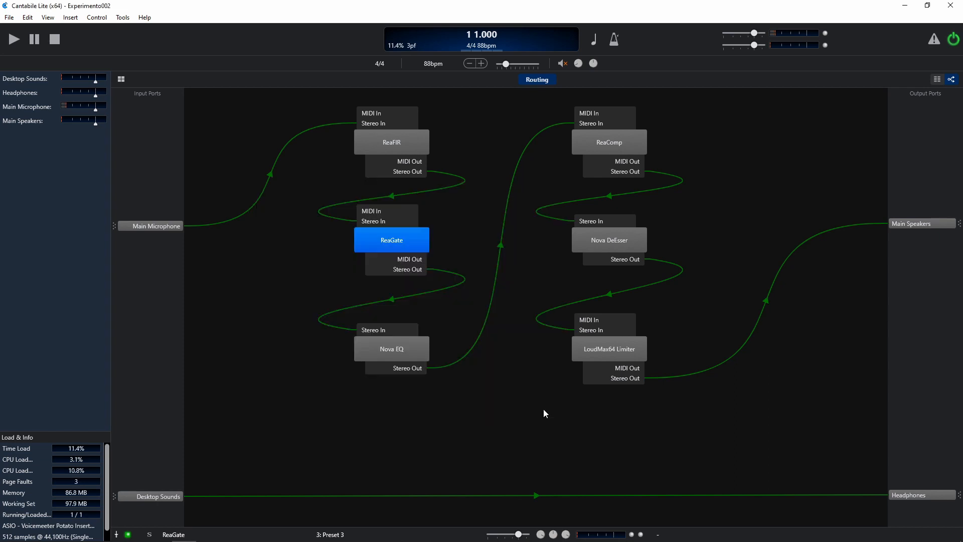
click(73, 18)
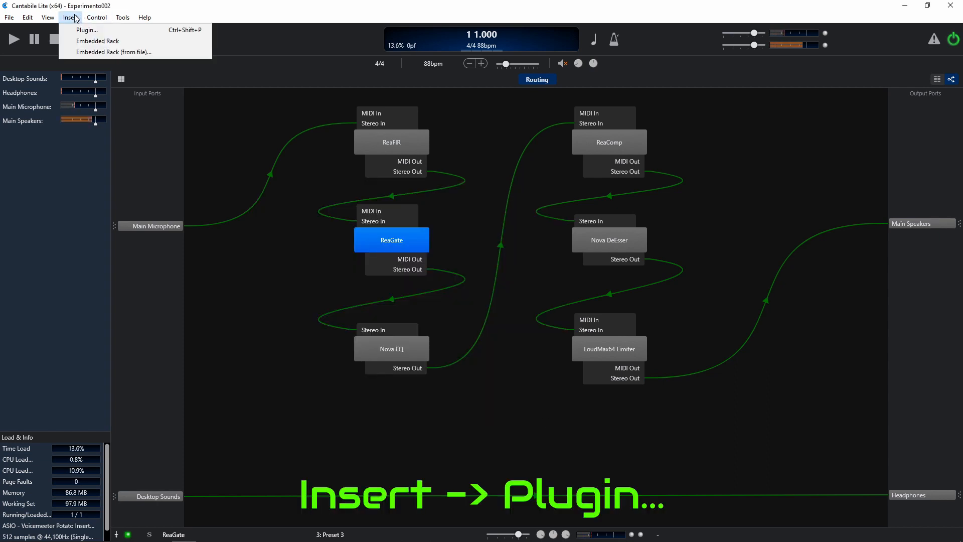
click(89, 31)
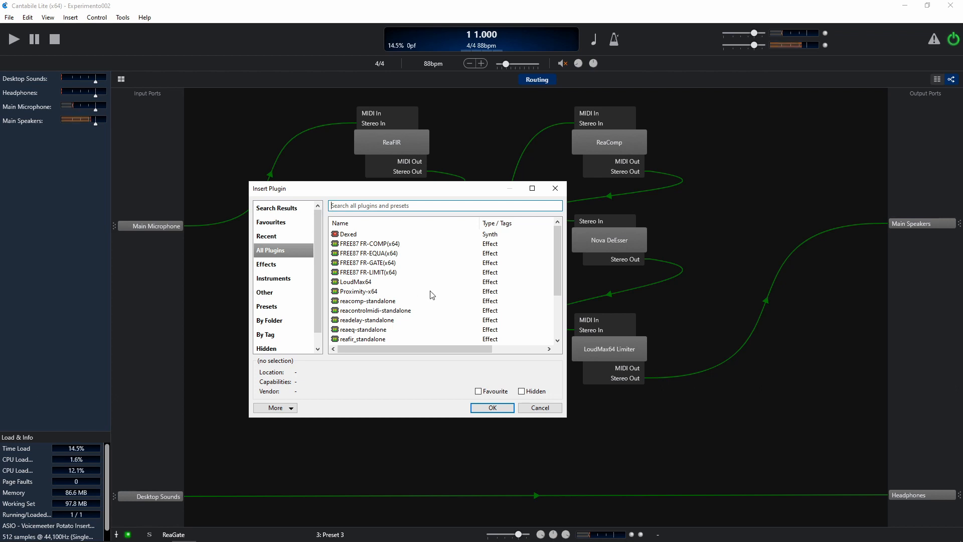
click(366, 282)
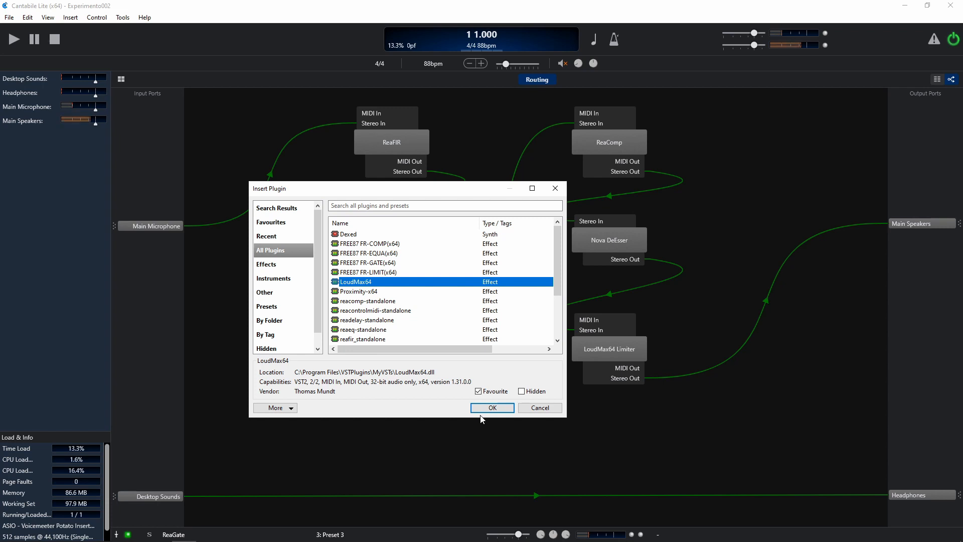
click(549, 409)
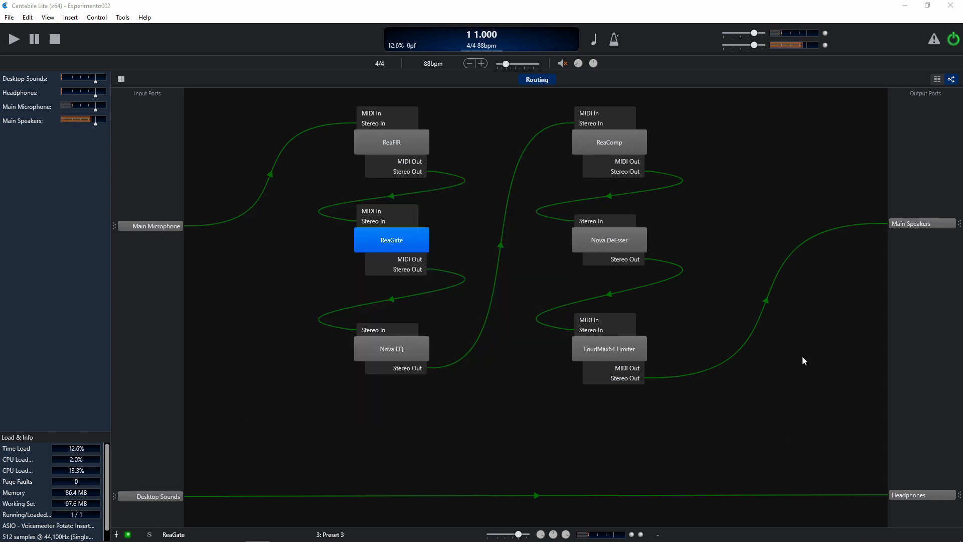
Review the ReaFIR noise reduction plugin's edit mode and Subtract mode settings, and close its window
double_click(374, 144)
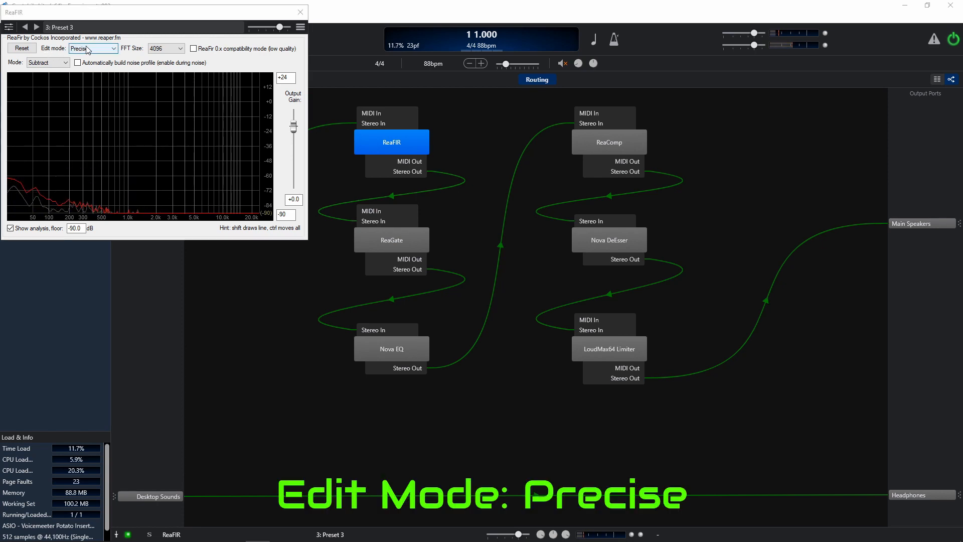
key(Tab)
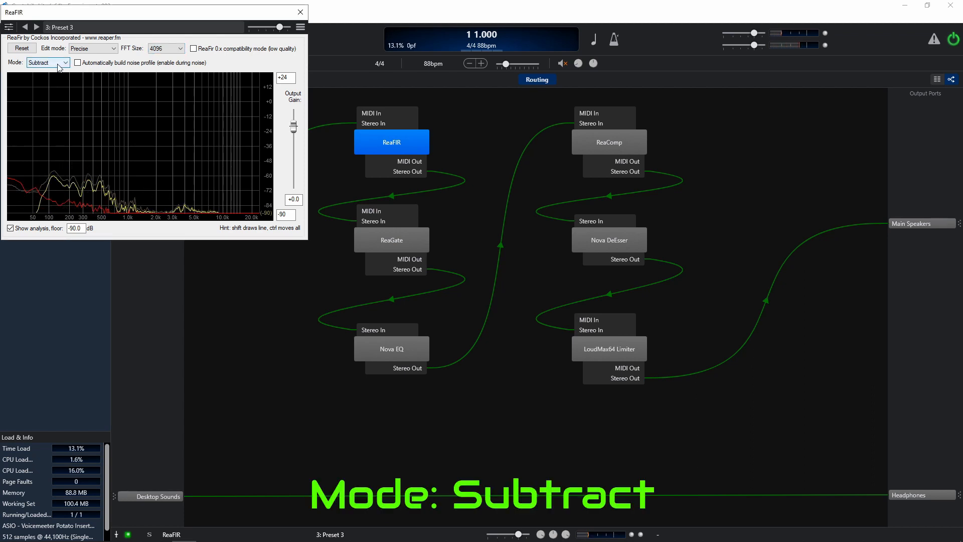
click(60, 67)
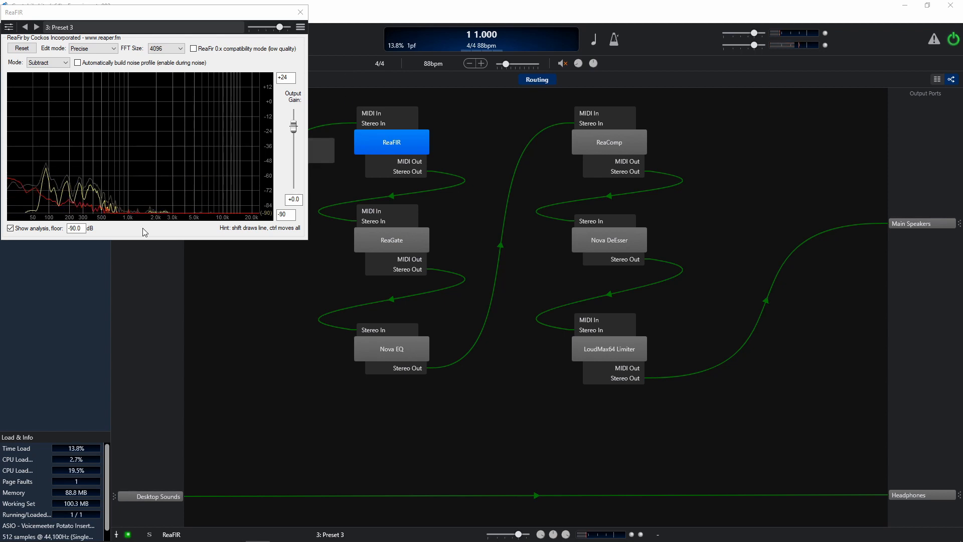
click(300, 12)
Bring up the ReaGate plugin, move its window to the middle of the routing view, review the gate settings and close it
double_click(394, 236)
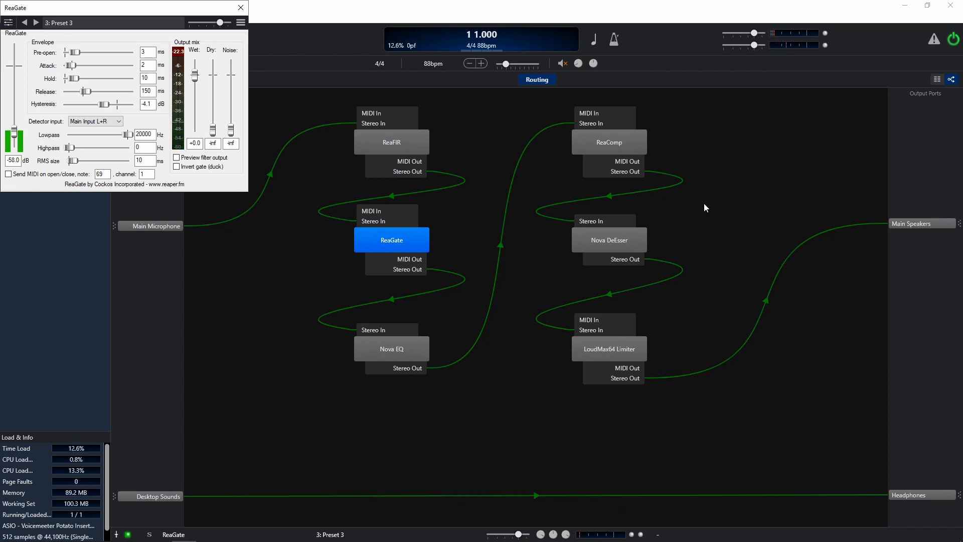
mouse_move(148, 10)
mouse_down()
mouse_move(398, 104)
mouse_move(548, 145)
mouse_up()
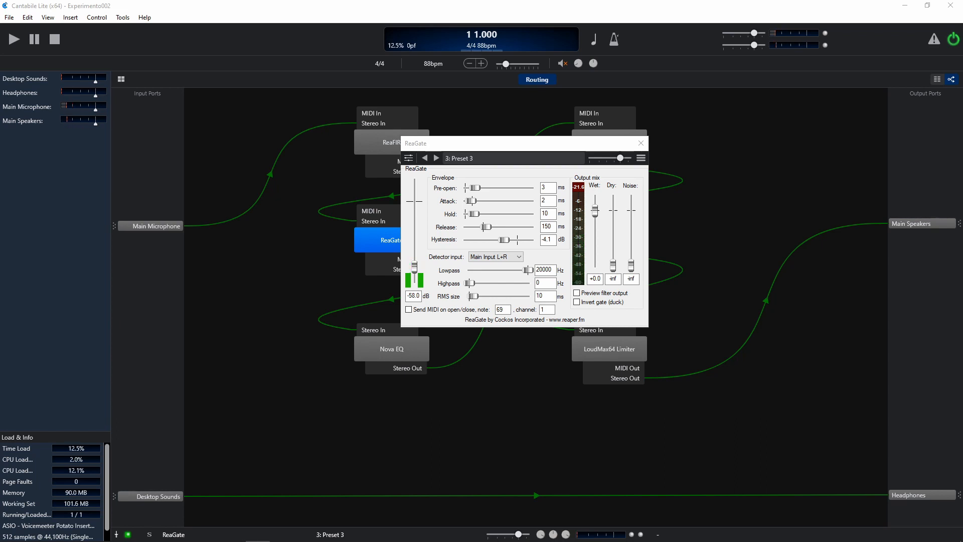
click(642, 144)
Review the settings of bands I to IV in the Nova EQ plugin and close its window
double_click(412, 348)
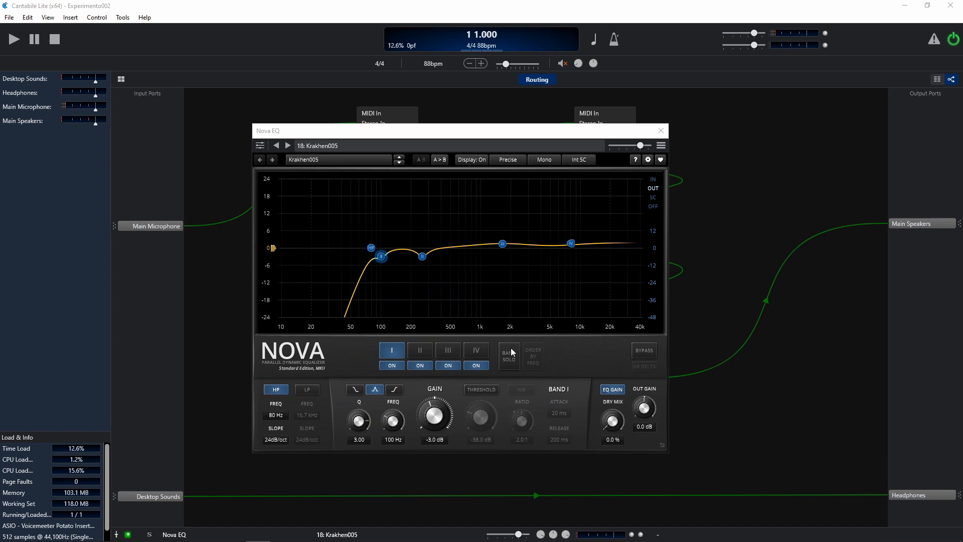
click(416, 351)
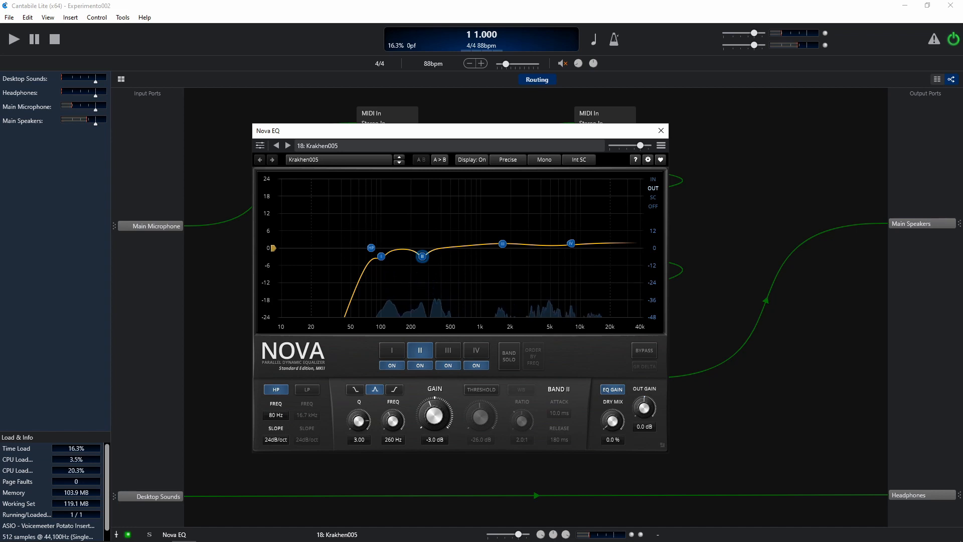
click(449, 352)
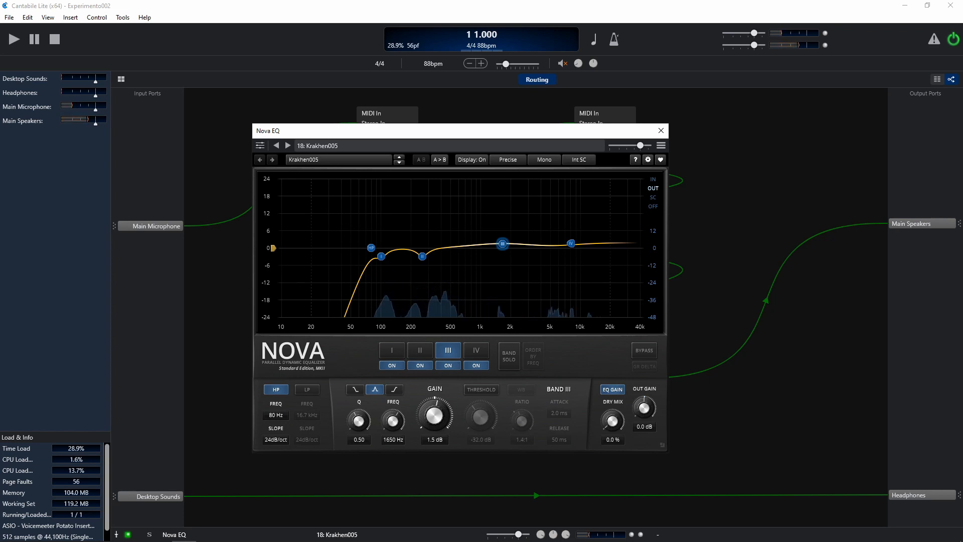
click(472, 350)
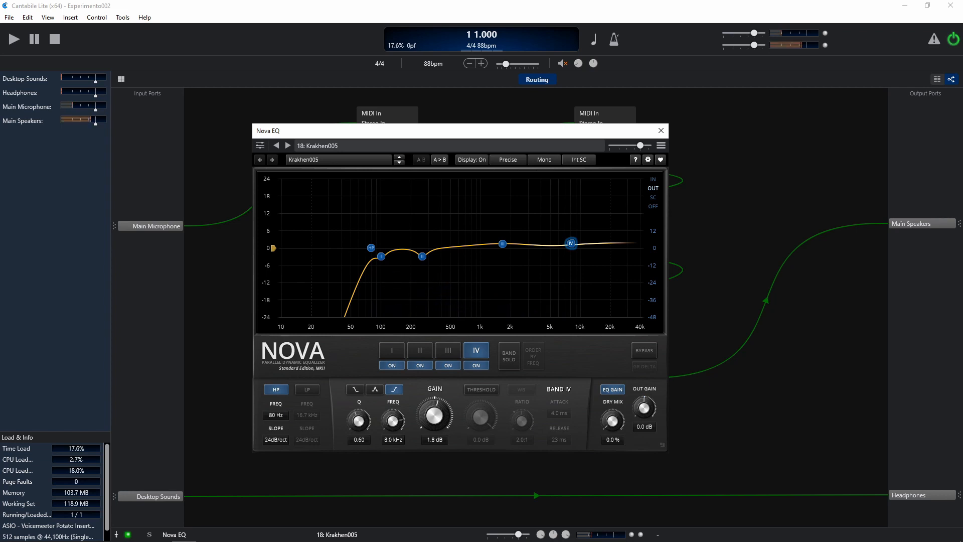
click(661, 132)
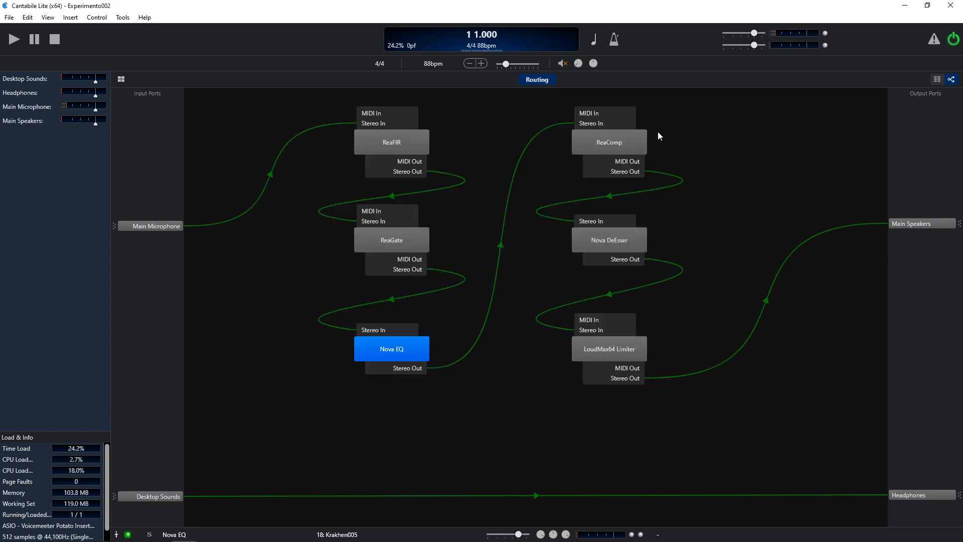
Bring up the ReaComp plugin, move its window to the middle of the routing view, review the compressor settings and close it
double_click(597, 146)
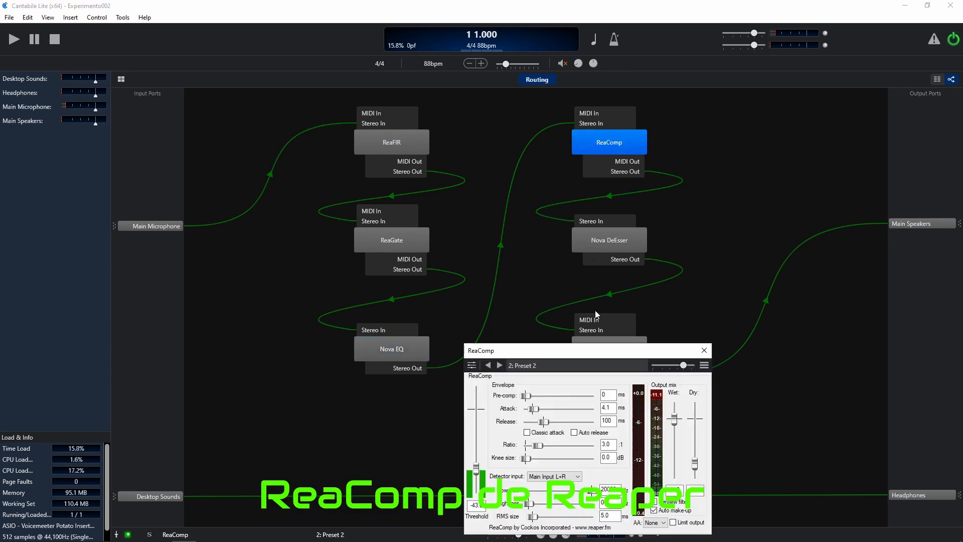
drag(589, 354, 469, 179)
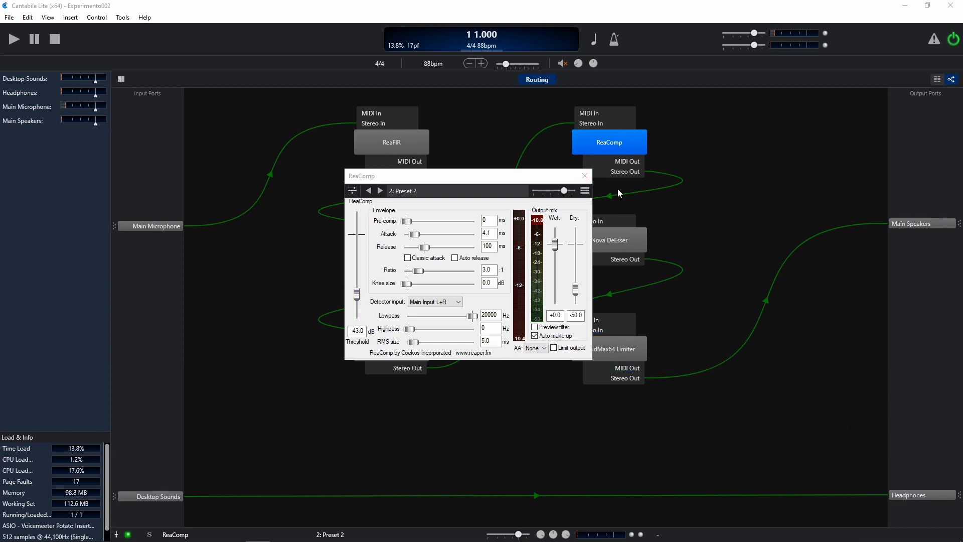
click(585, 175)
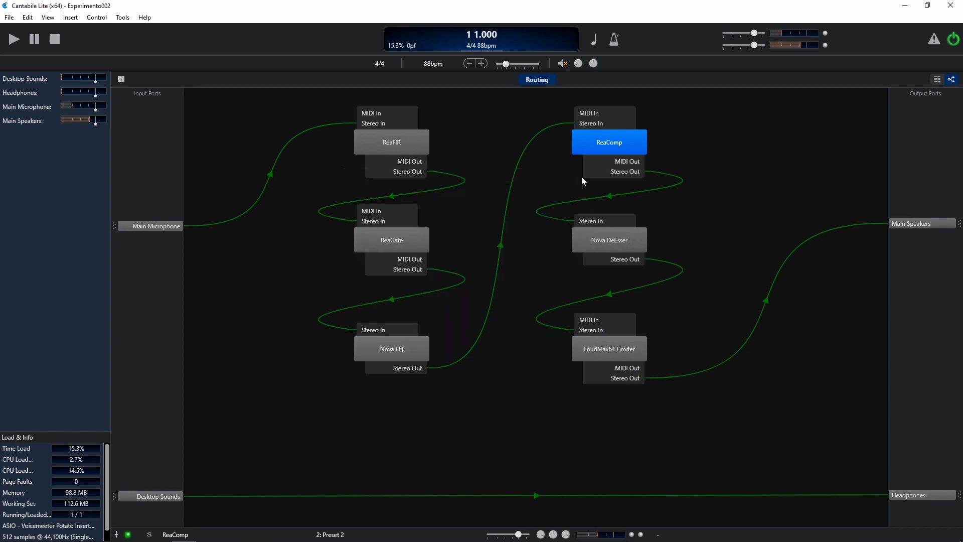
Bring up the Nova DeEsser plugin, move its window to the middle of the routing view, review the band III settings and close it
double_click(615, 245)
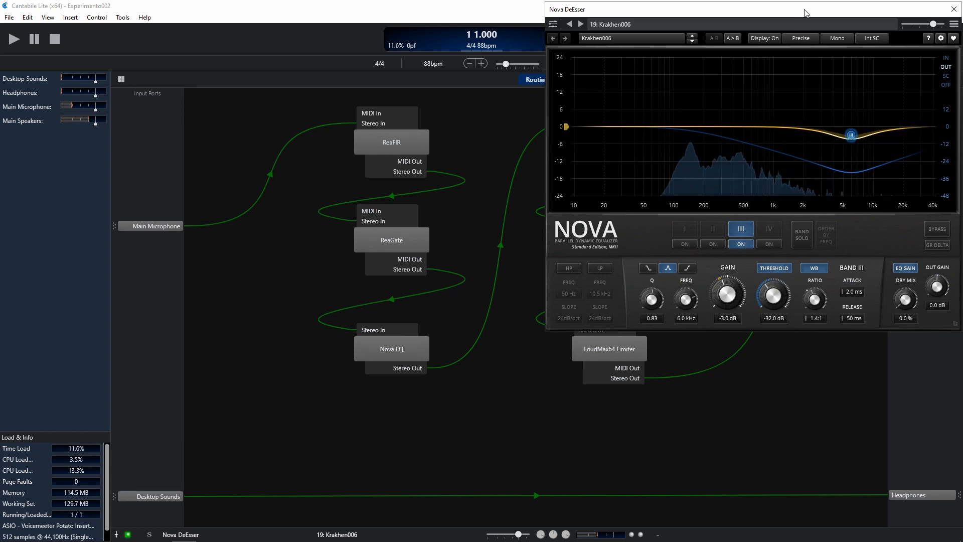
drag(805, 12, 616, 75)
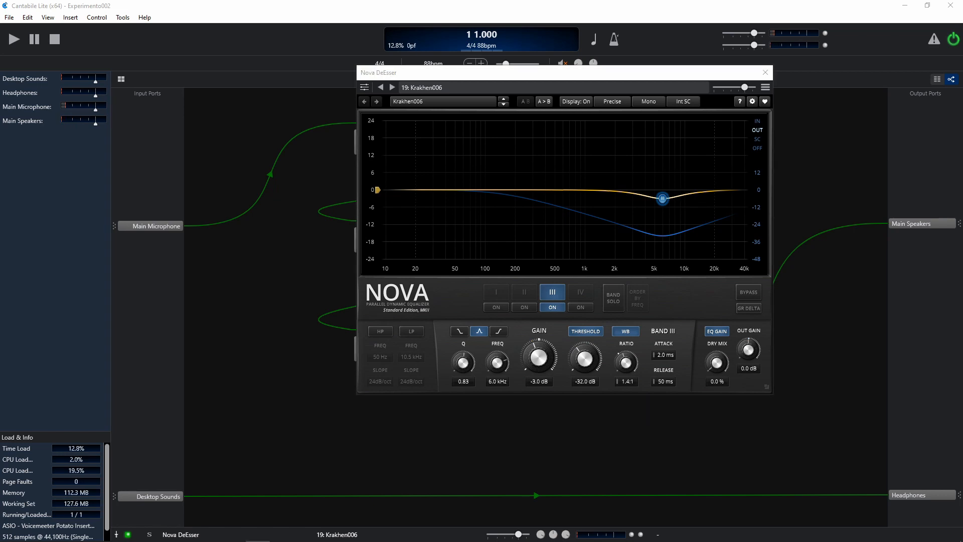
click(766, 72)
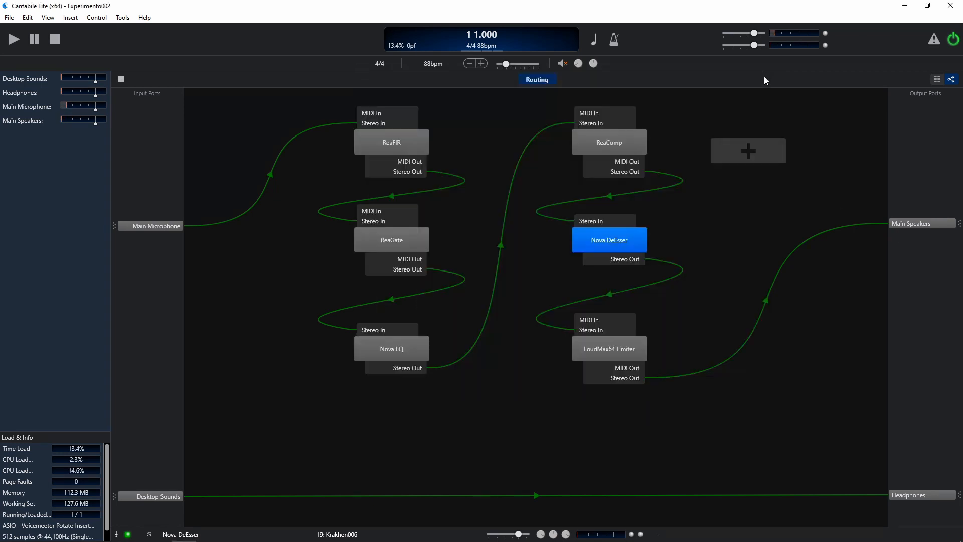
Bring up the LoudMax64 Limiter plugin, review its threshold and output settings, and close its window
double_click(626, 352)
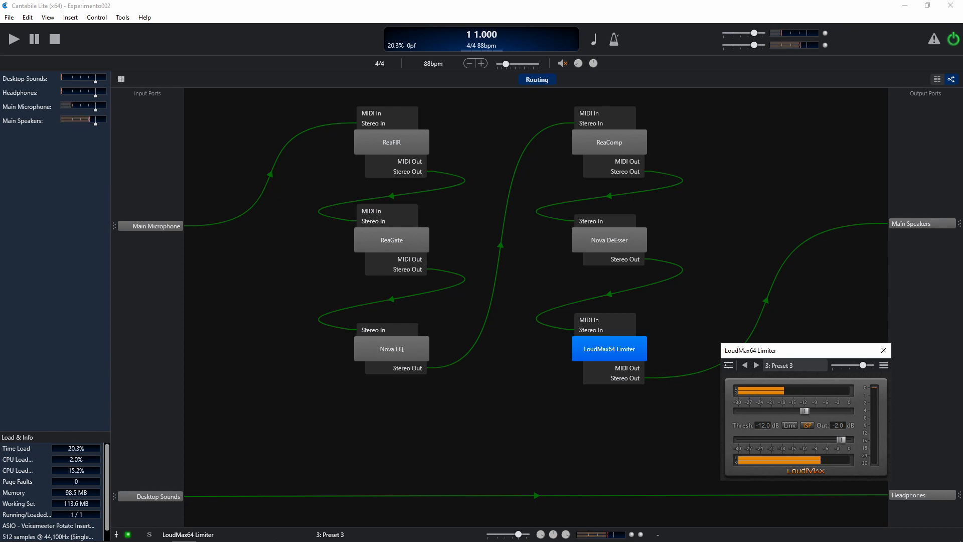
click(883, 351)
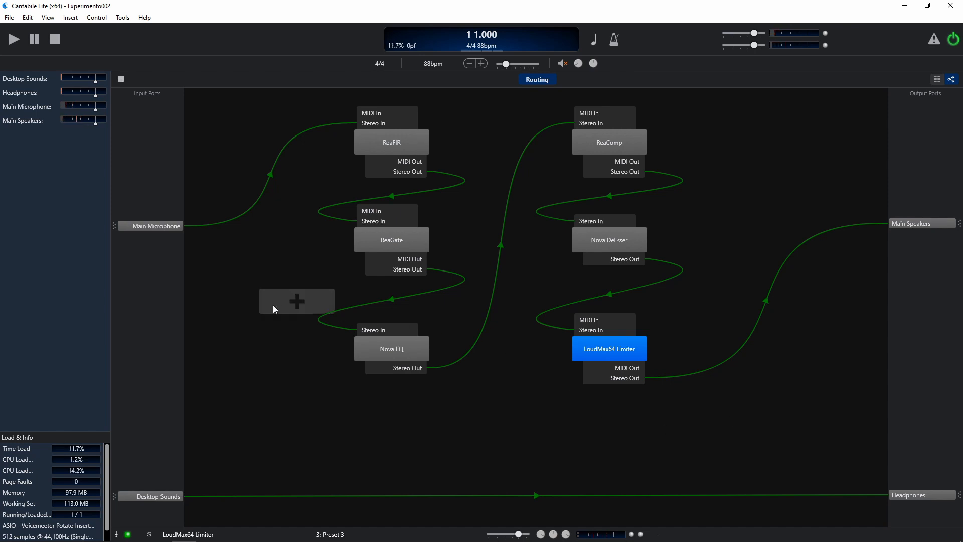
Save the current song Experimento002 with its complete plugin routing
mouse_move(270, 310)
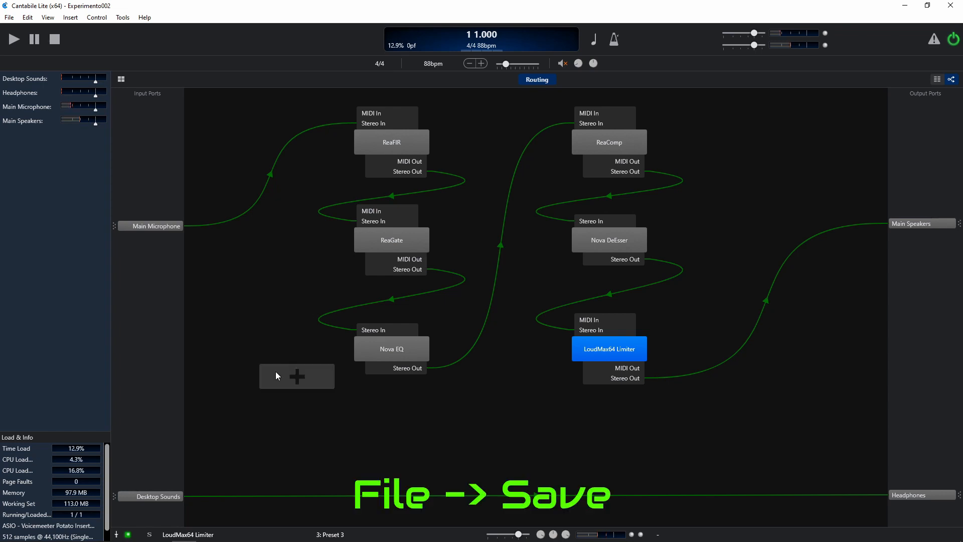
click(9, 18)
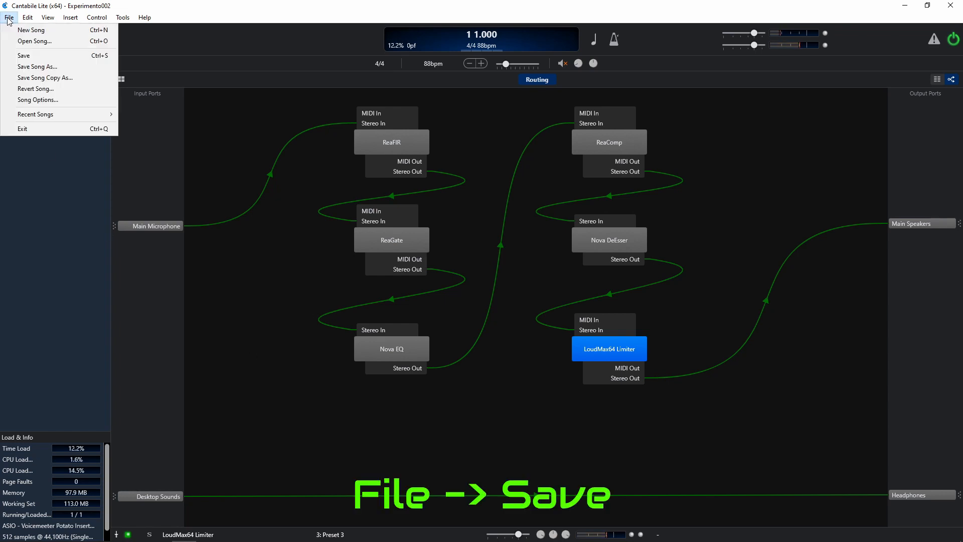
click(19, 57)
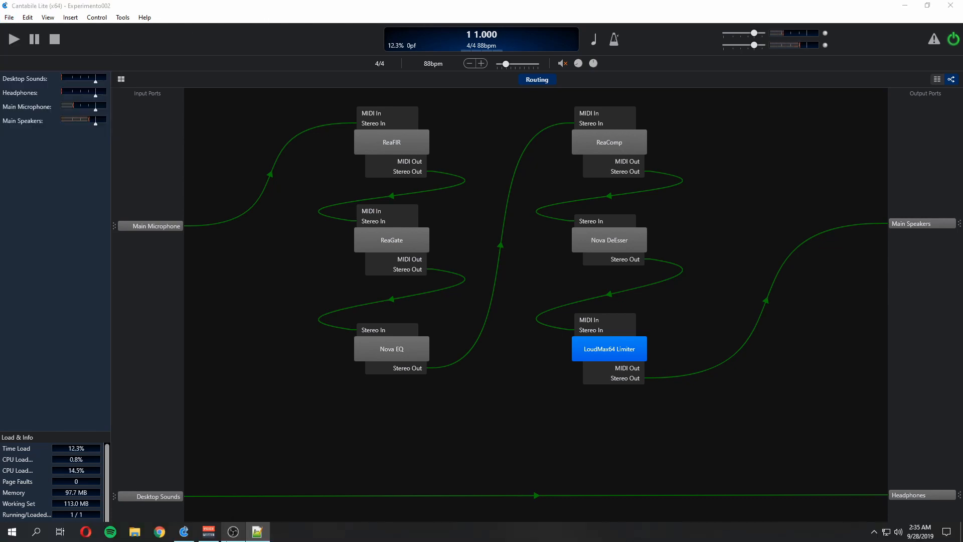
Switch to Voicemeeter Potato and change the Microphone strip's Intellipan to the Position 3D Panel
click(218, 540)
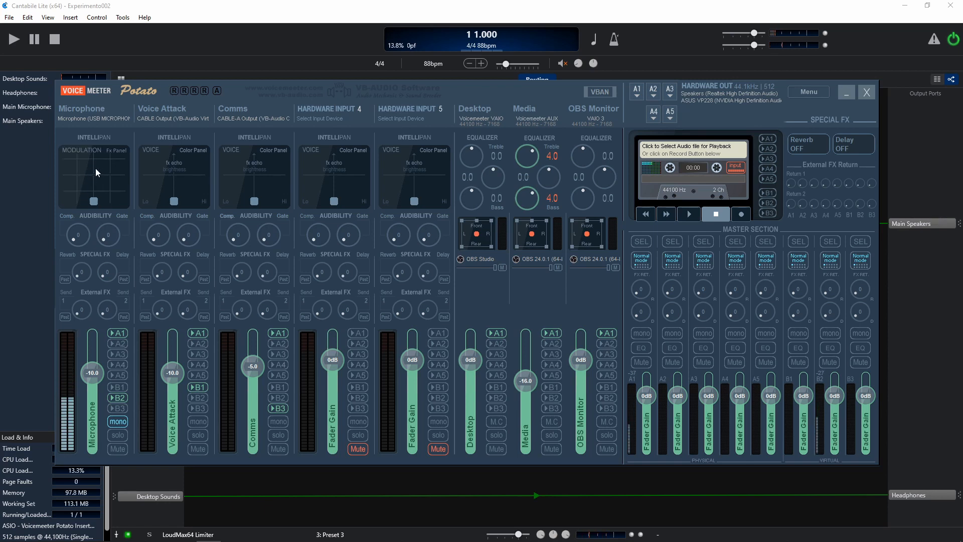
right_click(96, 169)
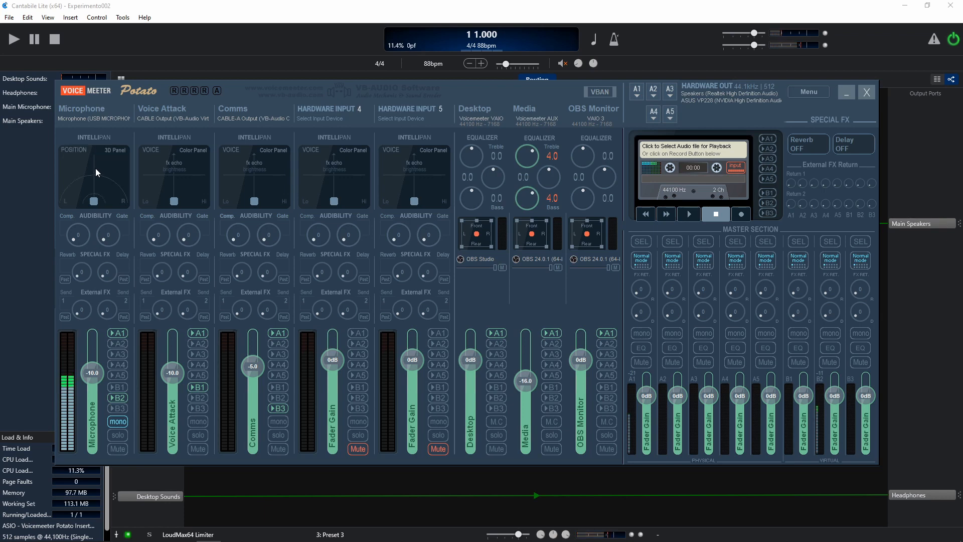